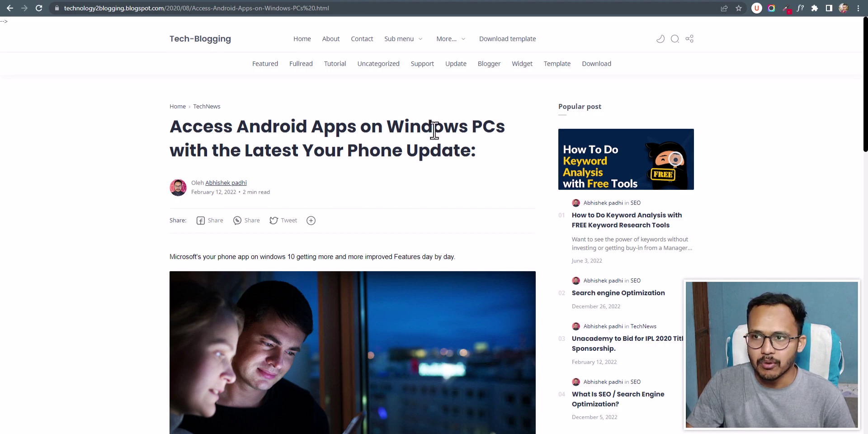
- Use WhatFont to identify the post title as Poppins 700 38px and the menu as Noto Sans 400 14px
click(799, 10)
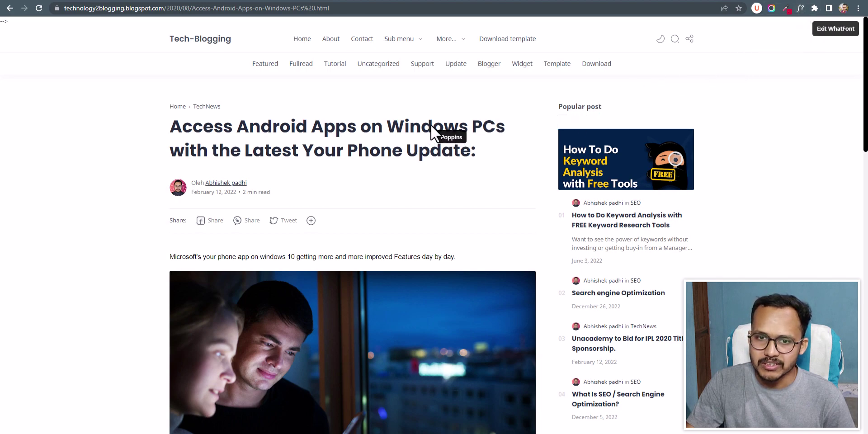
click(392, 122)
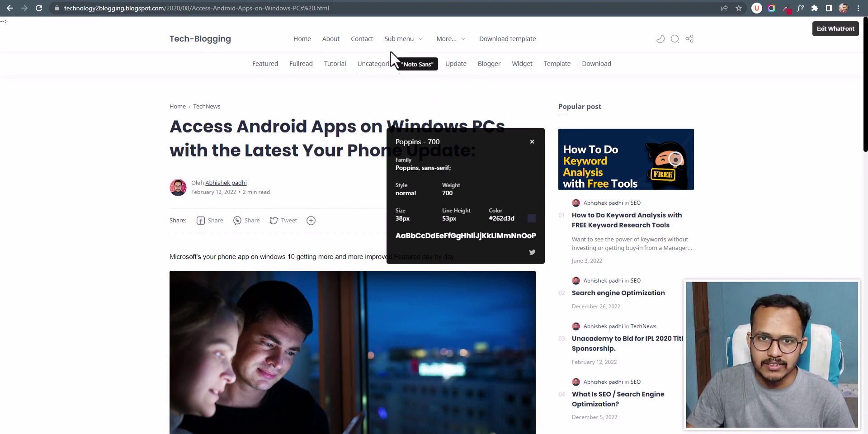
click(391, 39)
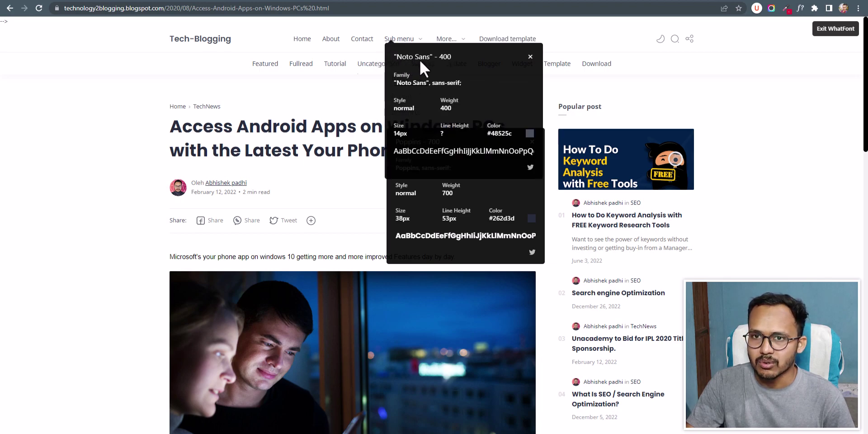
- Identify the body paragraph font as Arial 400 15px, then turn WhatFont off and return to the top
scroll(267, 296, down, 8)
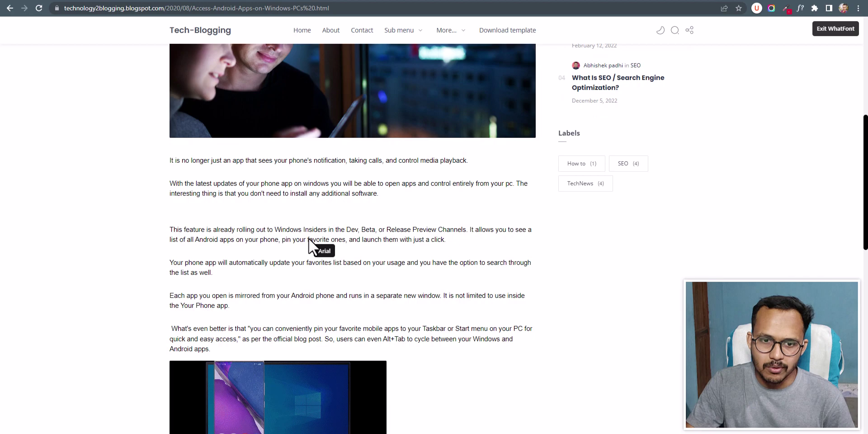
click(319, 229)
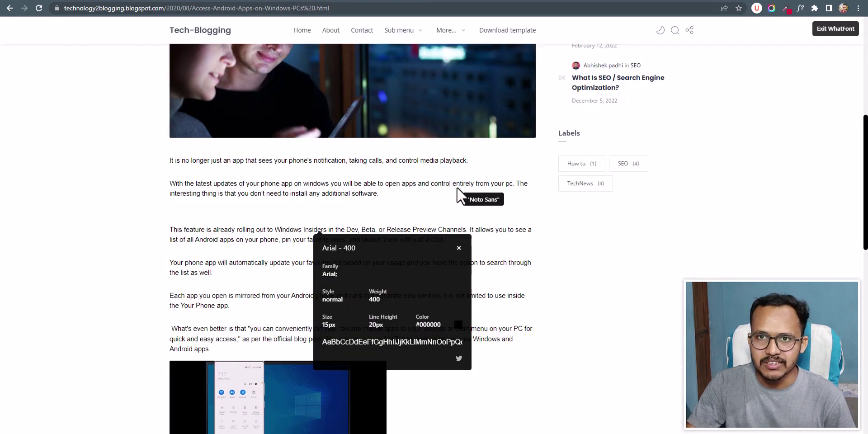
click(823, 30)
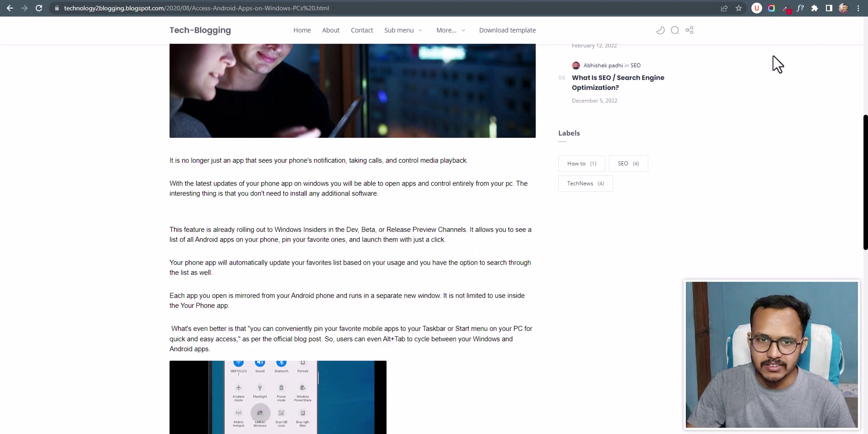
scroll(289, 278, up, 8)
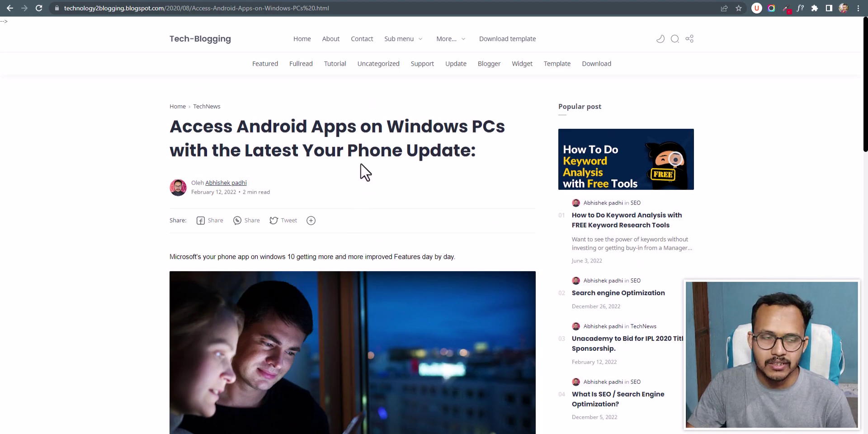
- Open the Edit HTML editor for the Tech-Blogging theme from the Theme page's CUSTOMISE menu
click(69, 1)
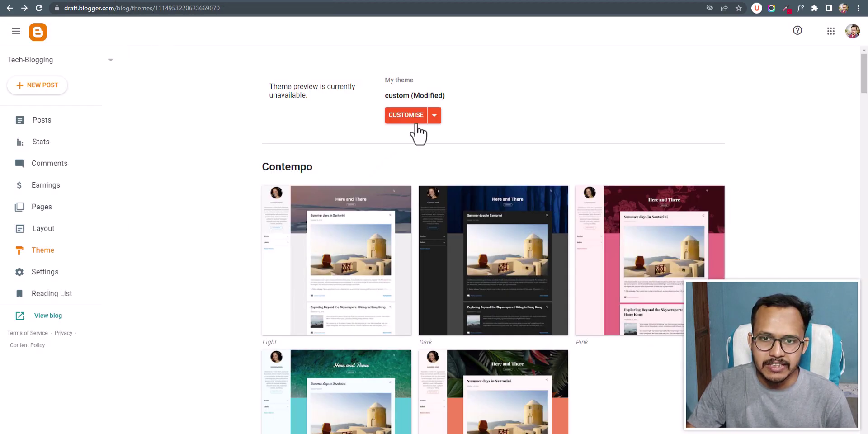
click(434, 116)
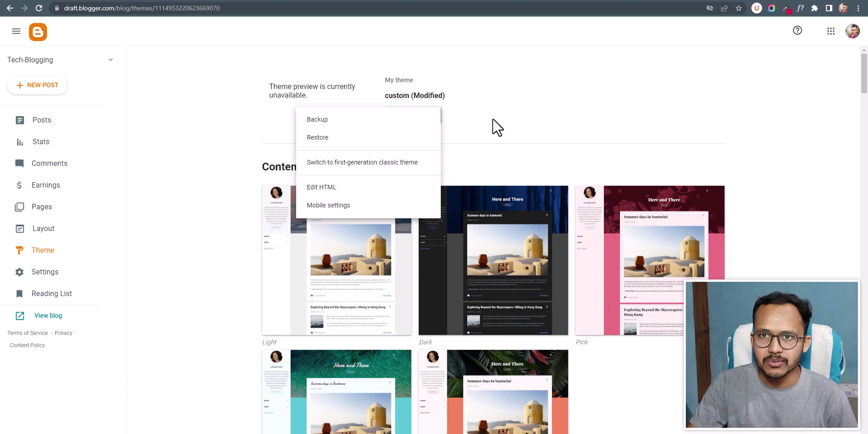
click(363, 188)
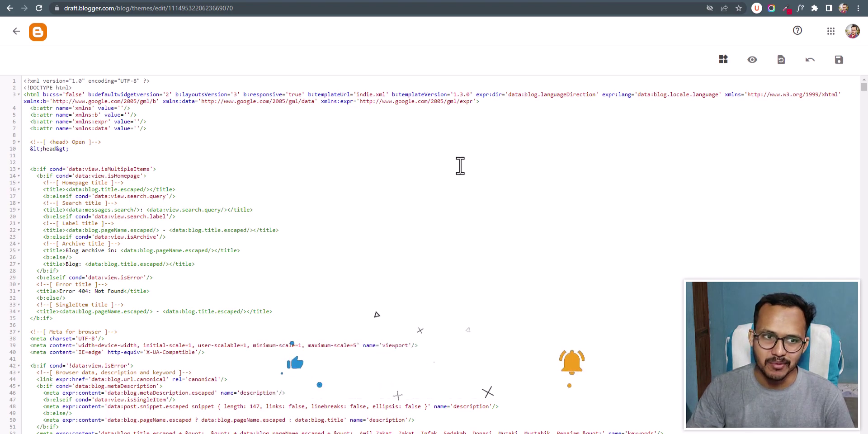
scroll(456, 172, down, 18)
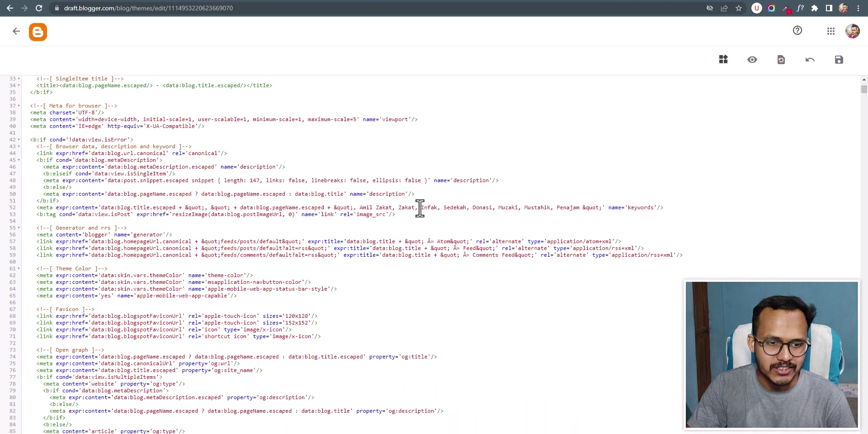
scroll(321, 218, down, 17)
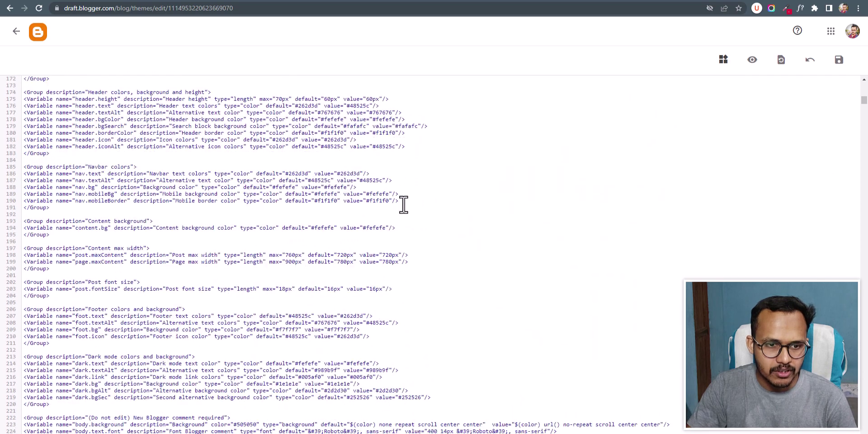
scroll(316, 224, down, 11)
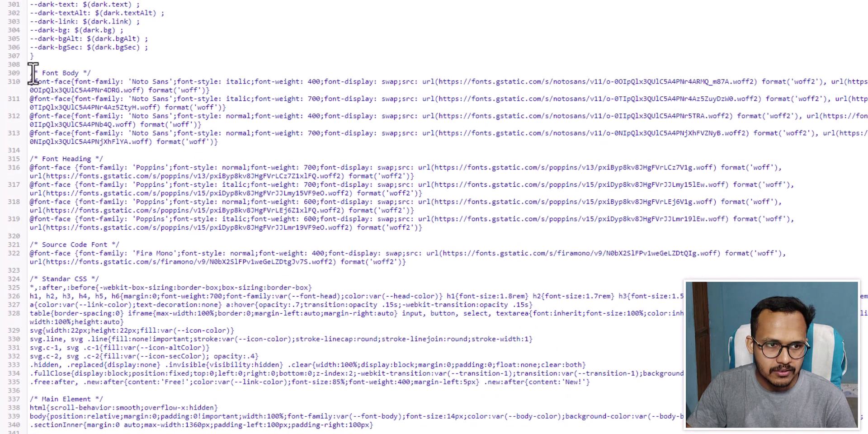
drag(31, 73, 91, 72)
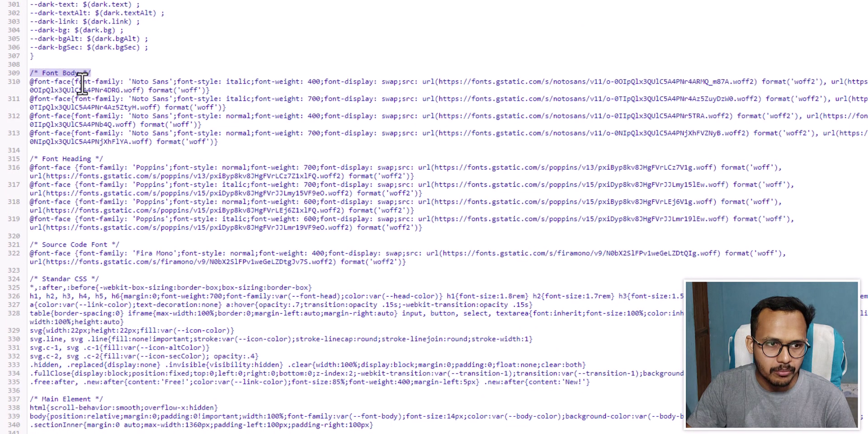
click(31, 83)
drag(32, 73, 231, 133)
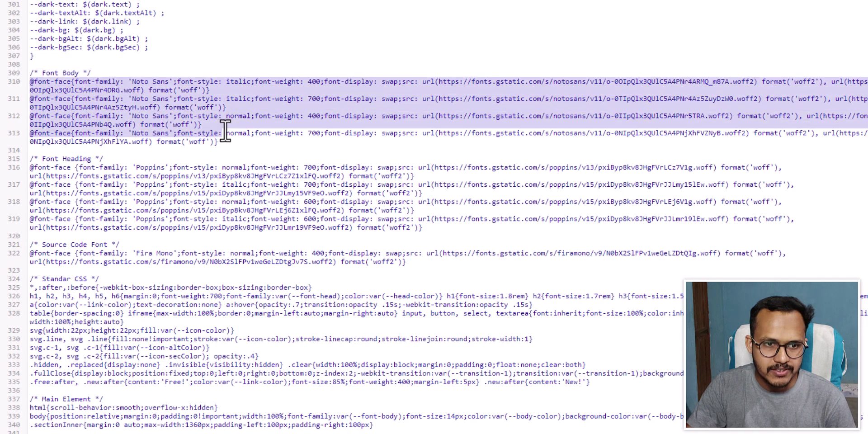
click(233, 133)
drag(132, 115, 170, 119)
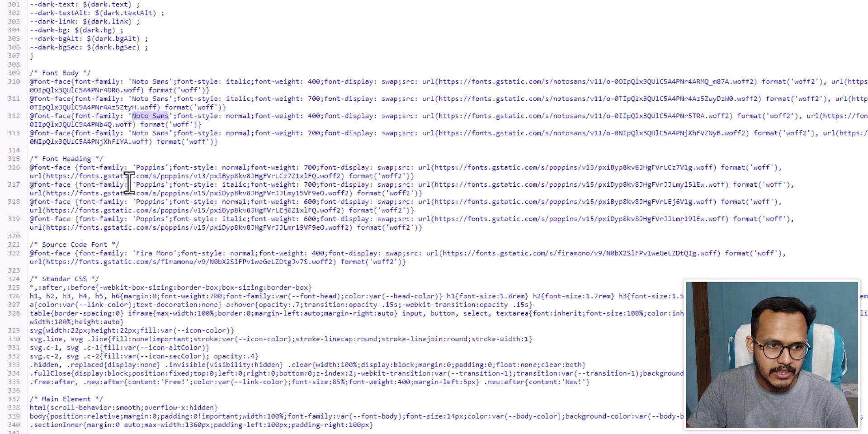
drag(42, 159, 161, 168)
click(109, 159)
double_click(149, 185)
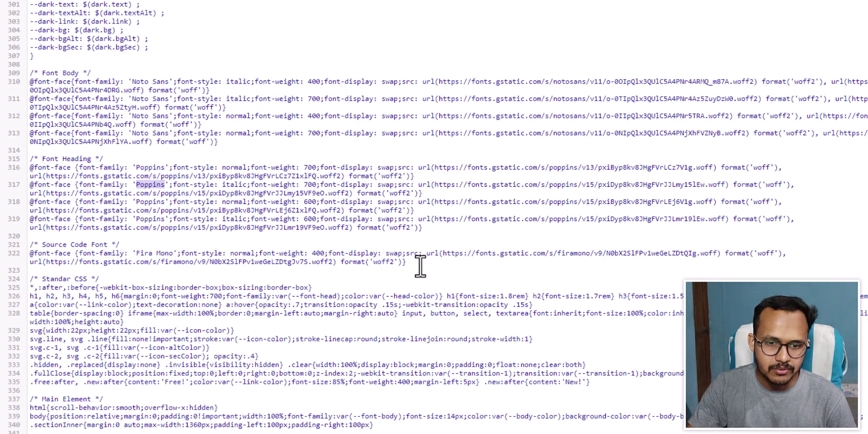
drag(420, 266, 18, 72)
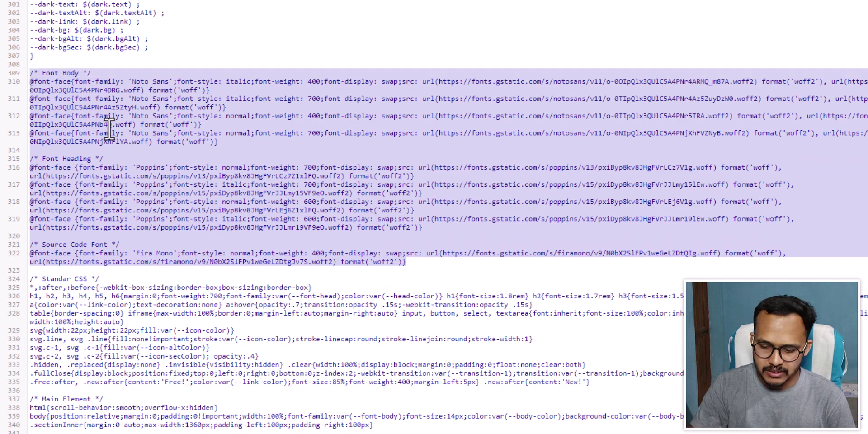
key(BackSpace)
scroll(263, 66, up, 3)
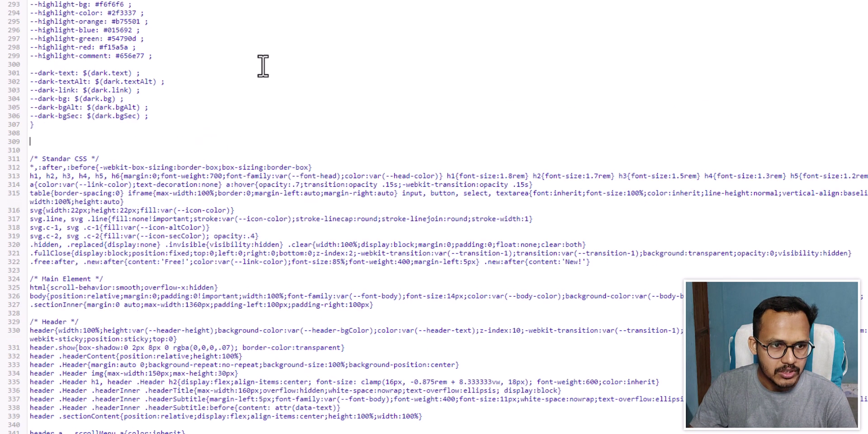
scroll(263, 66, up, 8)
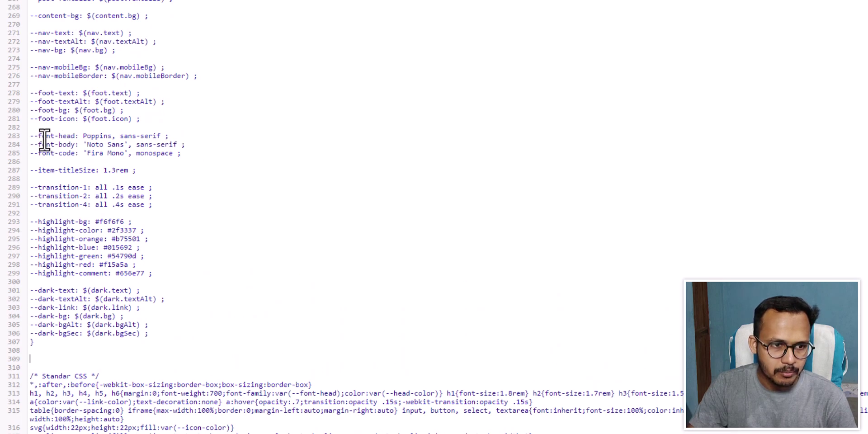
- Replace the --font-head value 'Poppins, sans-serif' with system-ui
drag(38, 136, 75, 136)
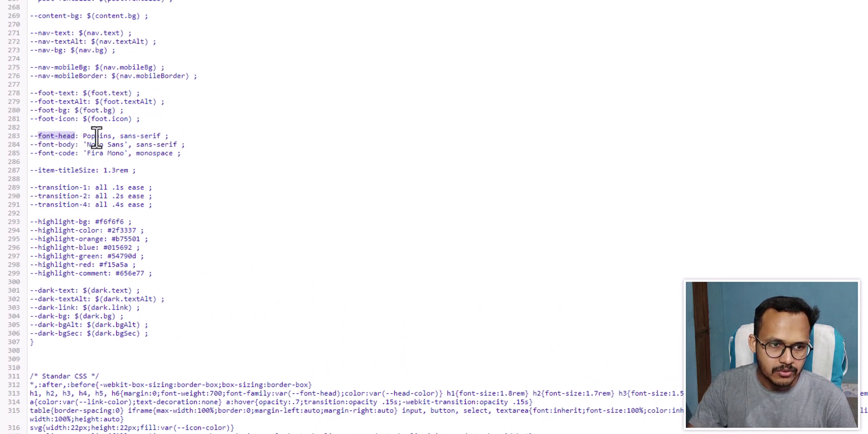
click(90, 136)
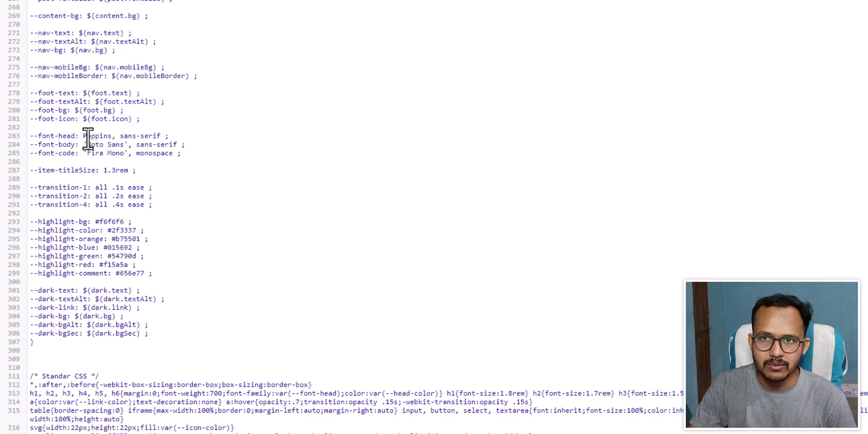
drag(84, 137, 161, 138)
text(system)
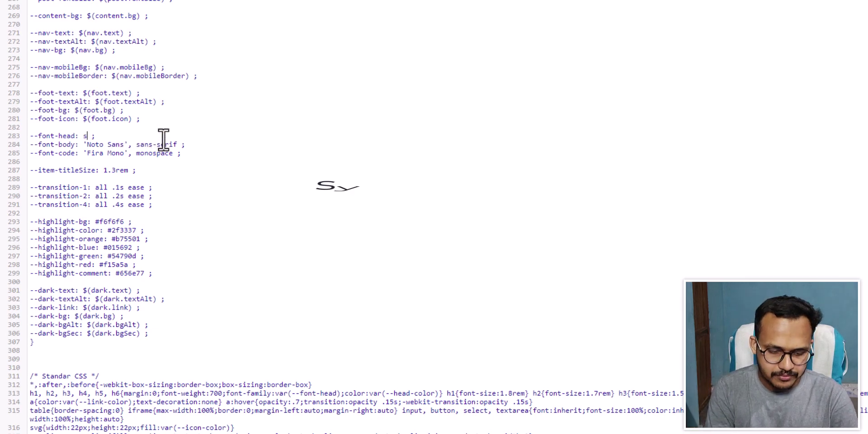
text(-)
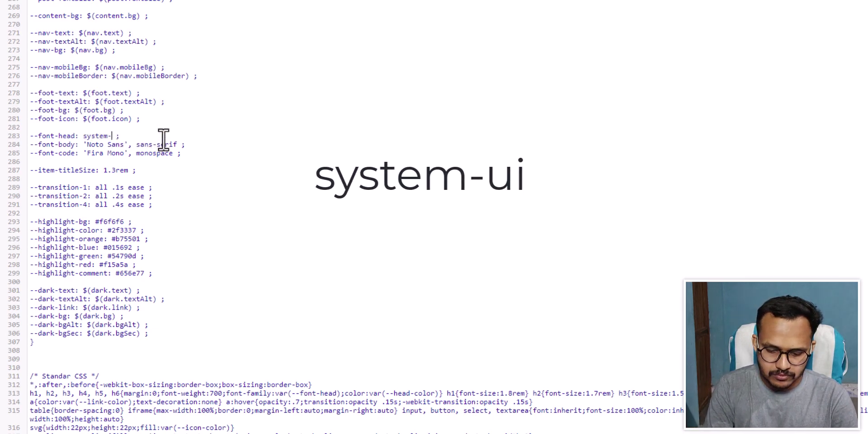
text(ui)
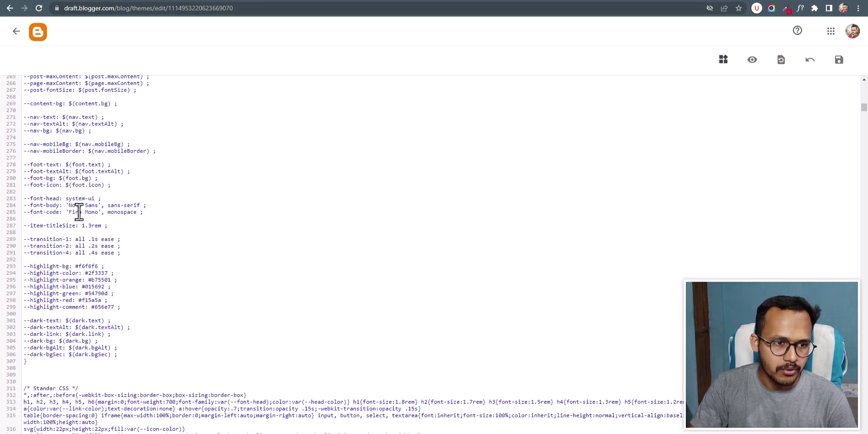
- Paste system-ui over the --font-body and --font-code values on lines 284–285
drag(68, 198, 92, 198)
key(ctrl+c)
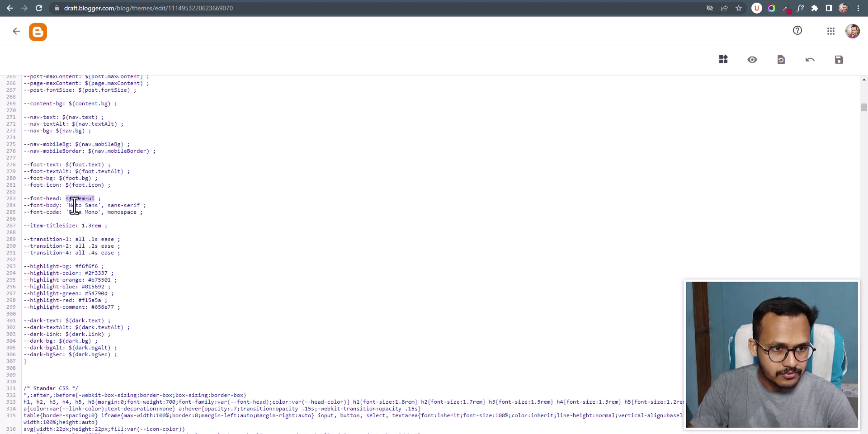
drag(66, 205, 138, 208)
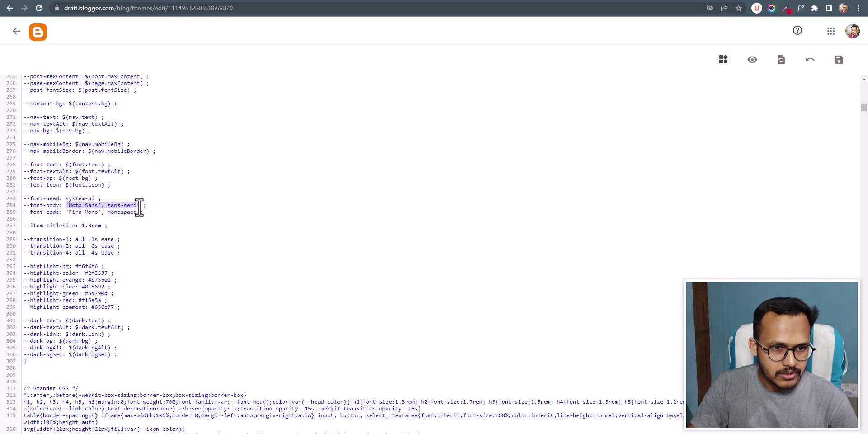
key(ctrl+v)
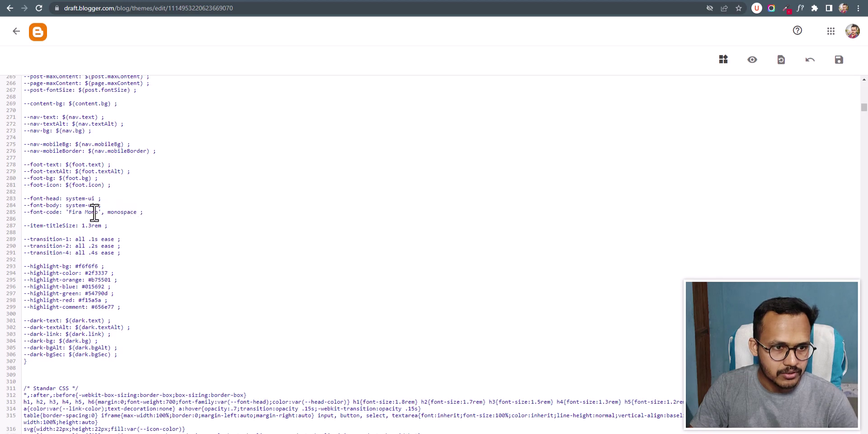
drag(69, 212, 137, 212)
key(ctrl+v)
scroll(163, 249, up, 1)
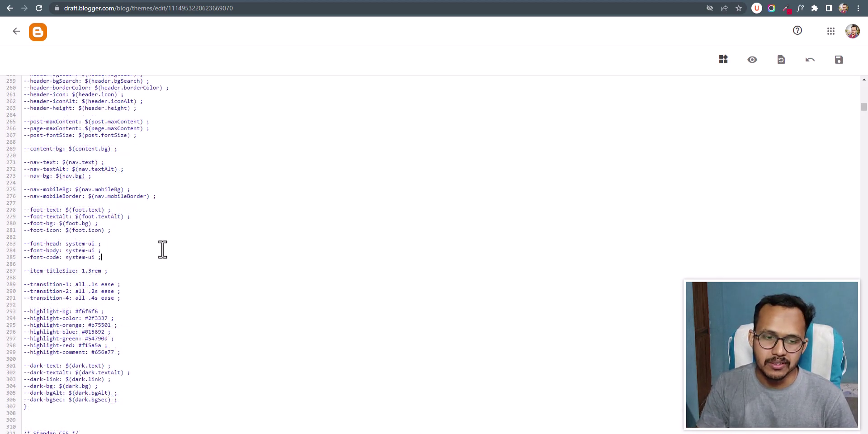
scroll(218, 269, down, 5)
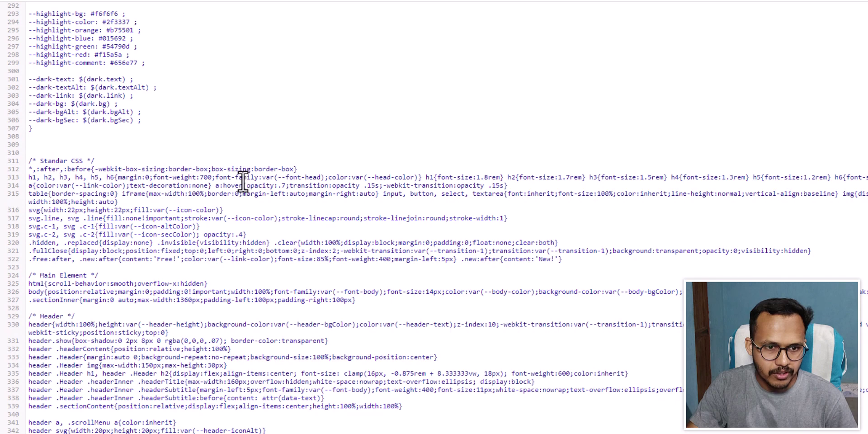
- Review the heading rule's font-family declaration using var(--font-head) on line 313
drag(216, 177, 324, 178)
click(262, 179)
scroll(291, 140, up, 9)
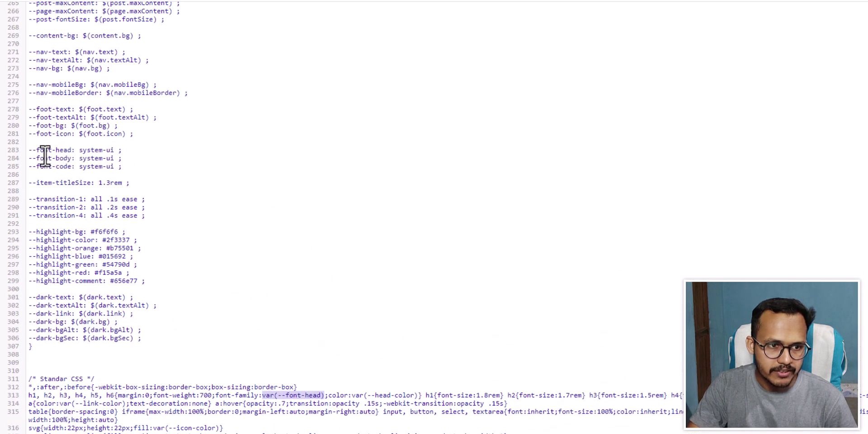
scroll(389, 156, down, 1)
scroll(389, 156, down, 6)
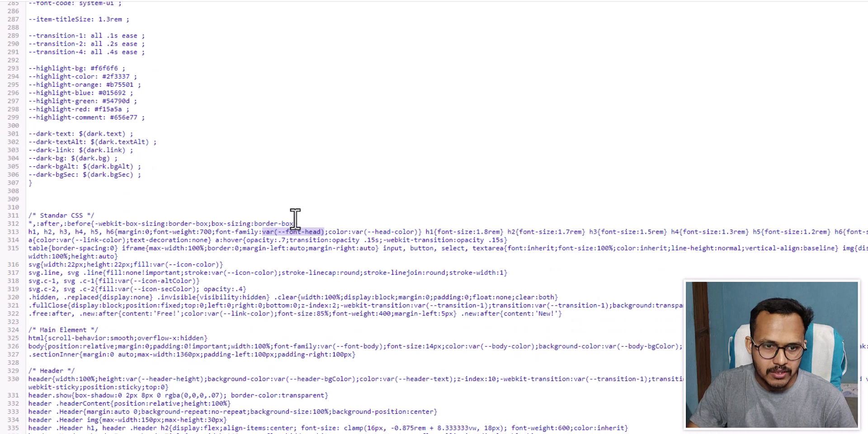
click(290, 223)
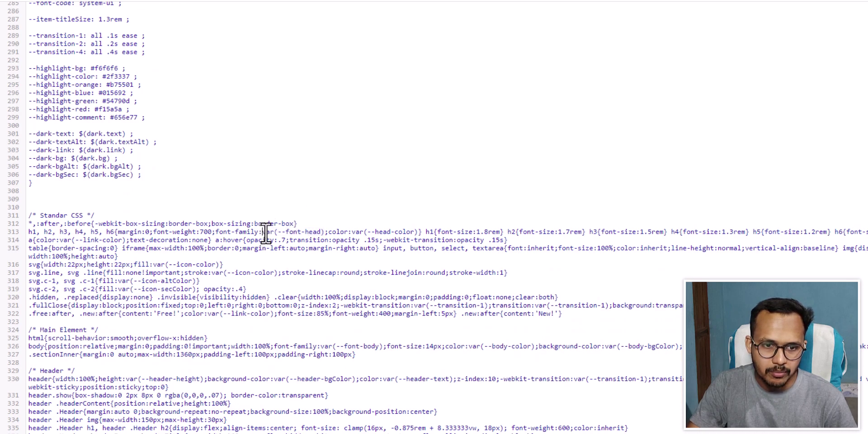
drag(263, 233, 321, 231)
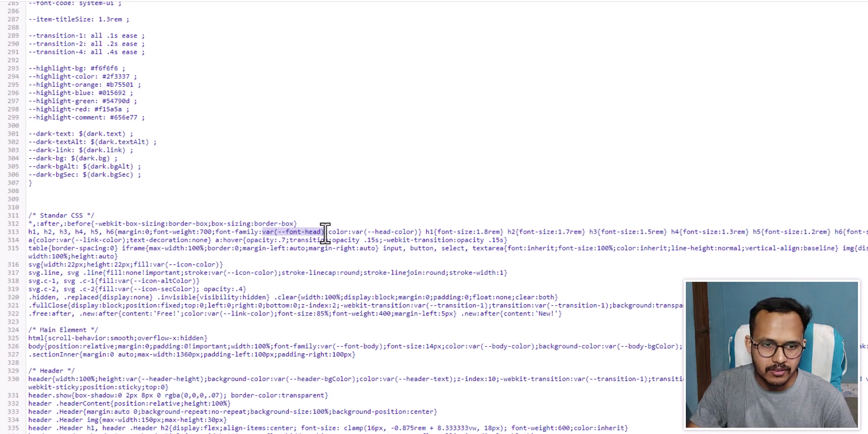
click(277, 232)
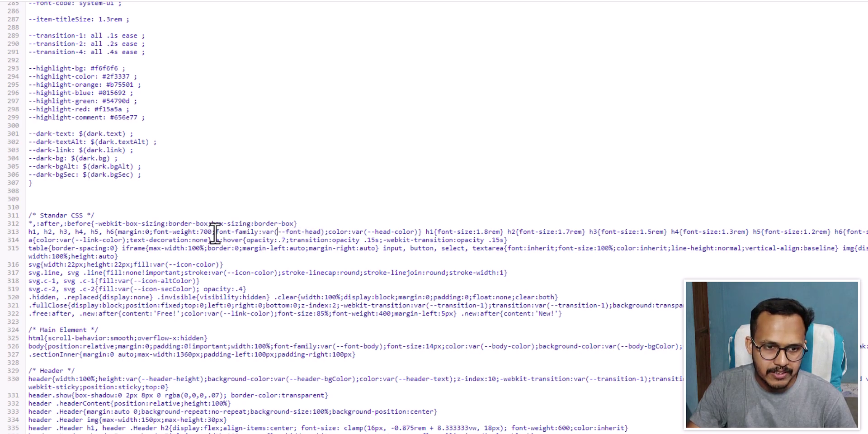
drag(216, 232, 260, 233)
key(ctrl+c)
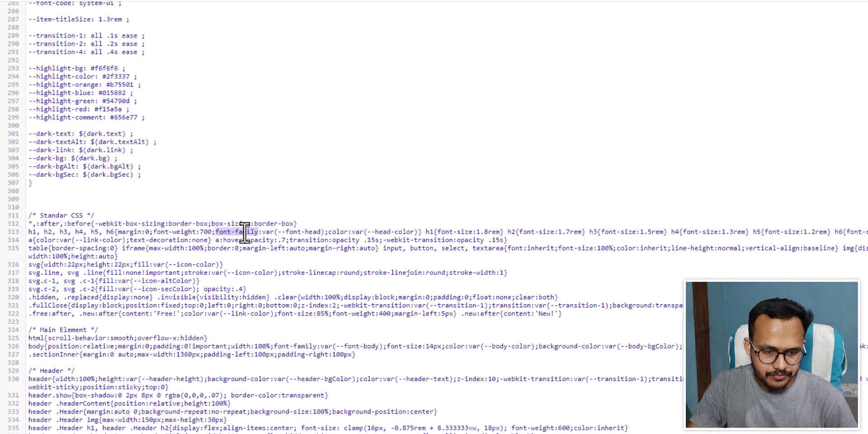
click(184, 176)
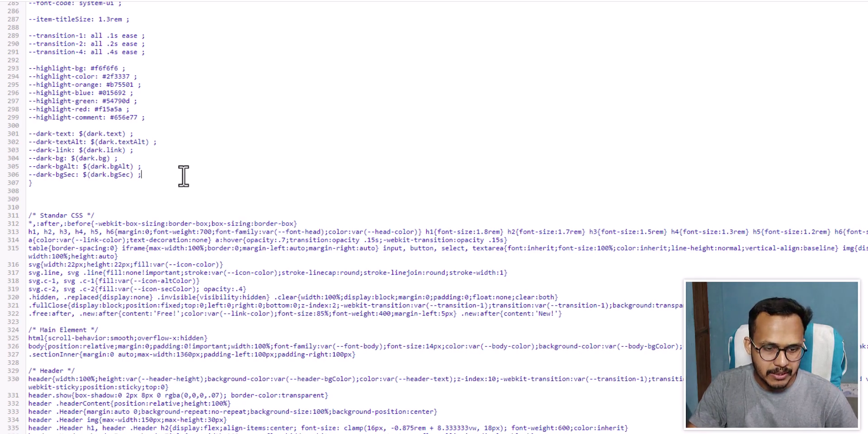
- Search for font-family and replace var(--font-code) in the article code rule with system-ui
key(ctrl+f)
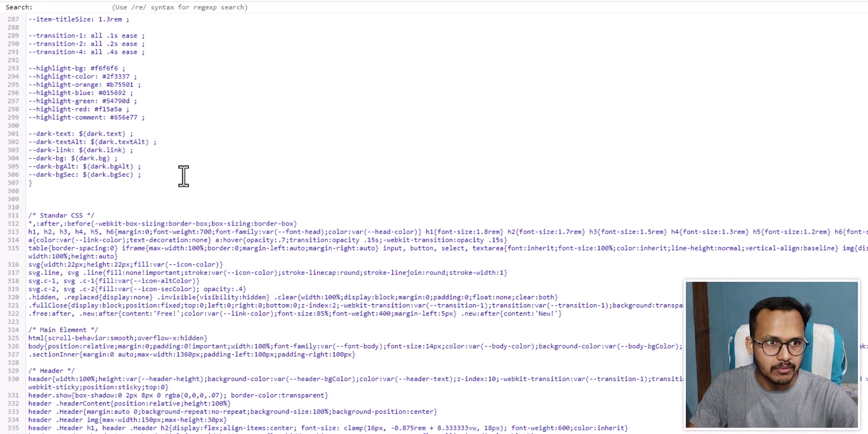
key(ctrl+v)
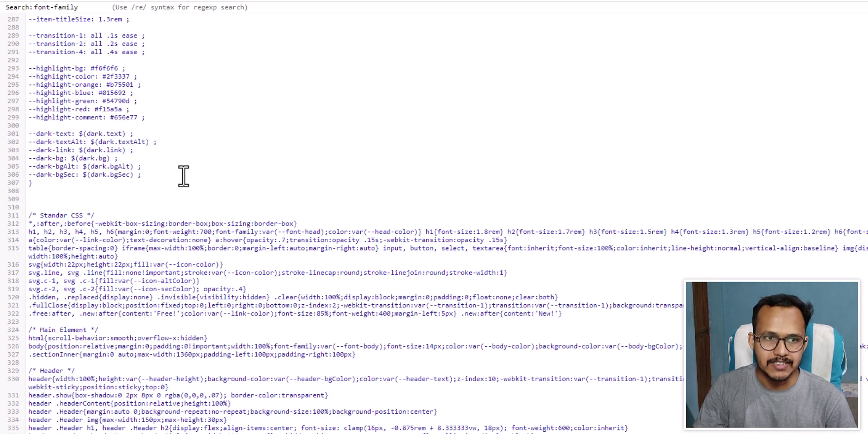
key(Return)
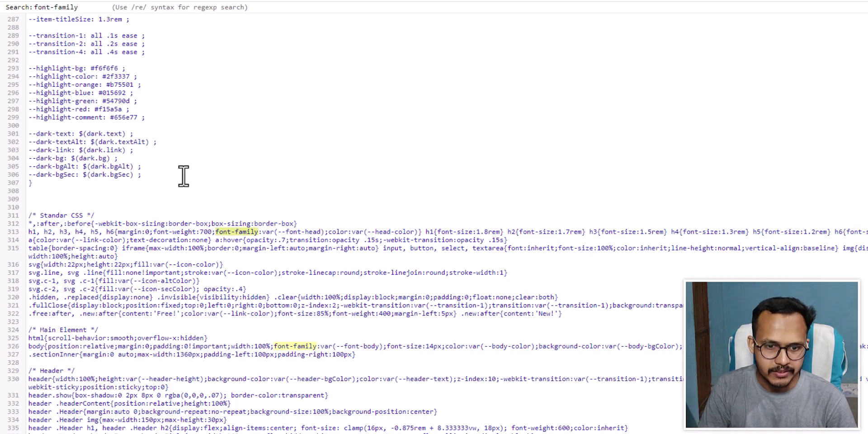
key(Return)
scroll(184, 175, down, 20)
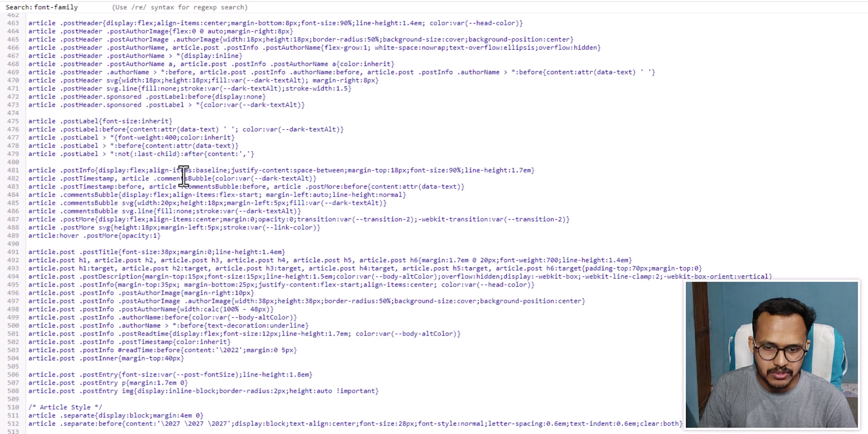
scroll(183, 175, down, 12)
scroll(184, 176, down, 2)
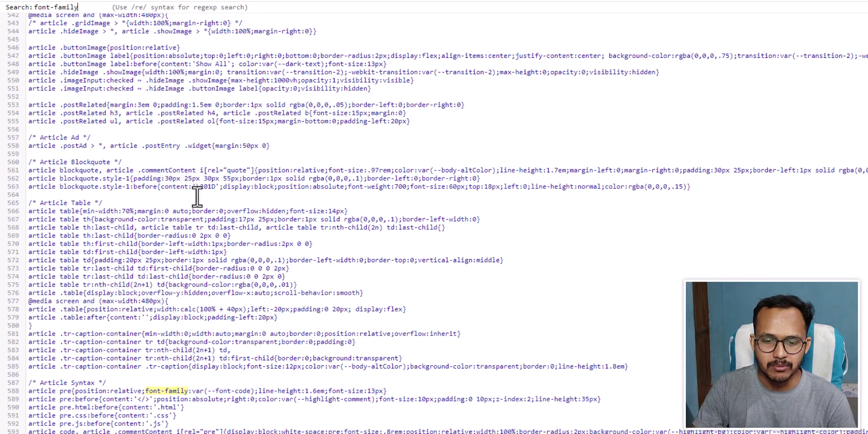
scroll(405, 401, down, 4)
scroll(508, 284, down, 2)
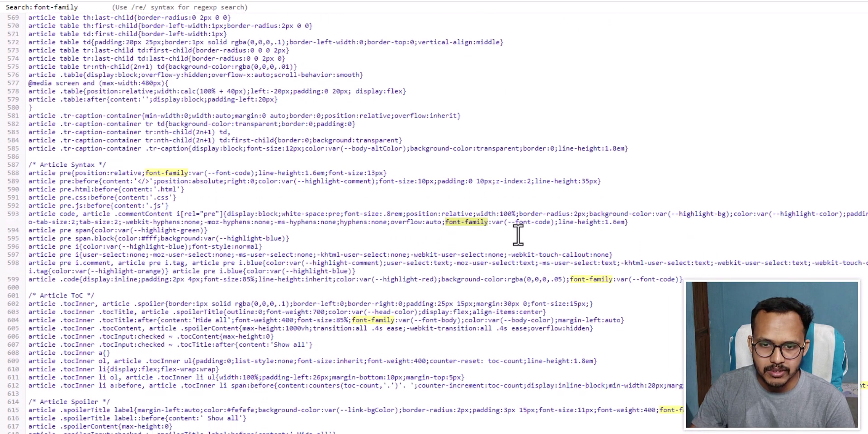
drag(494, 222, 550, 222)
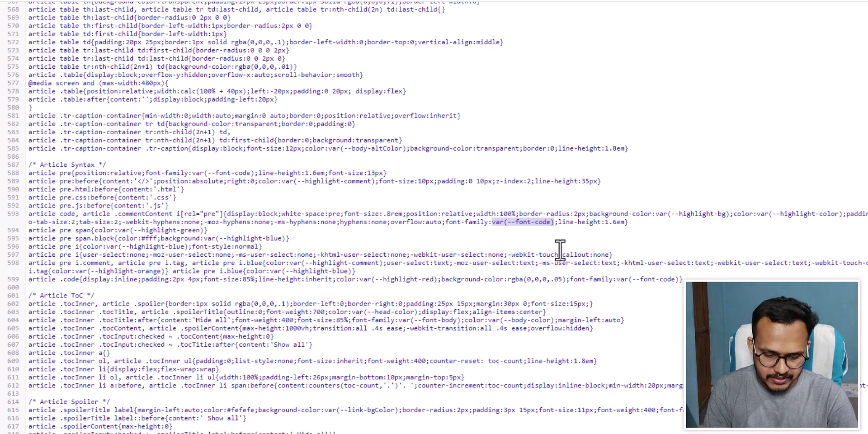
text(system)
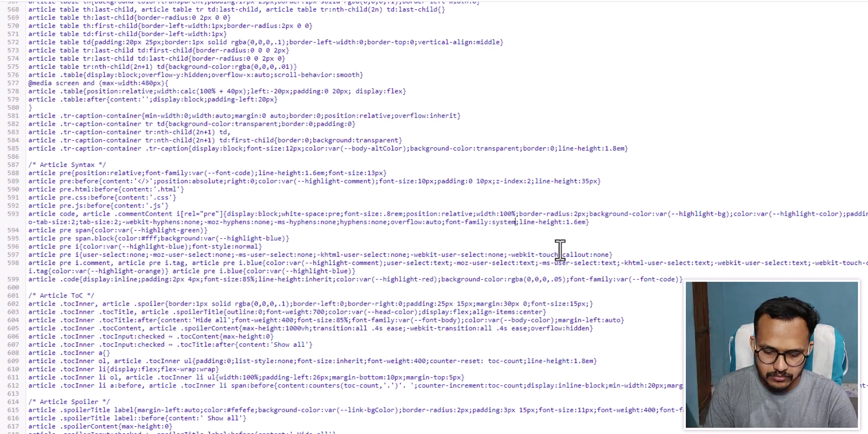
text(-ui)
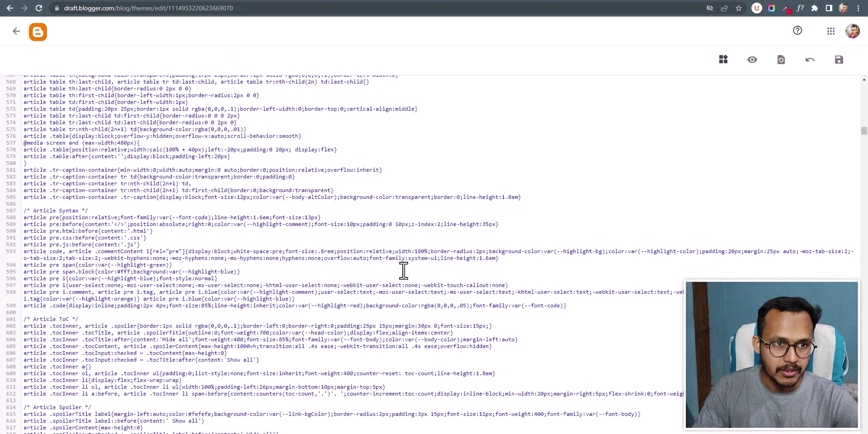
- Review the remaining font-family matches, including var(--font-body) on line 1267, and save the theme
key(ctrl+f)
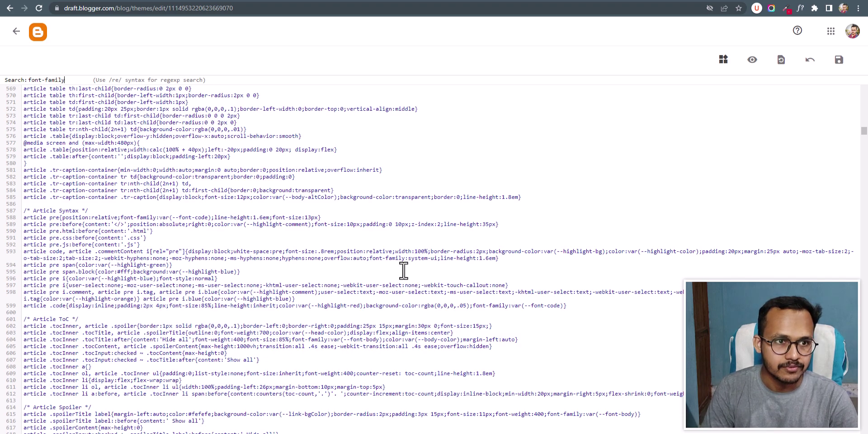
key(Return)
scroll(399, 284, down, 3)
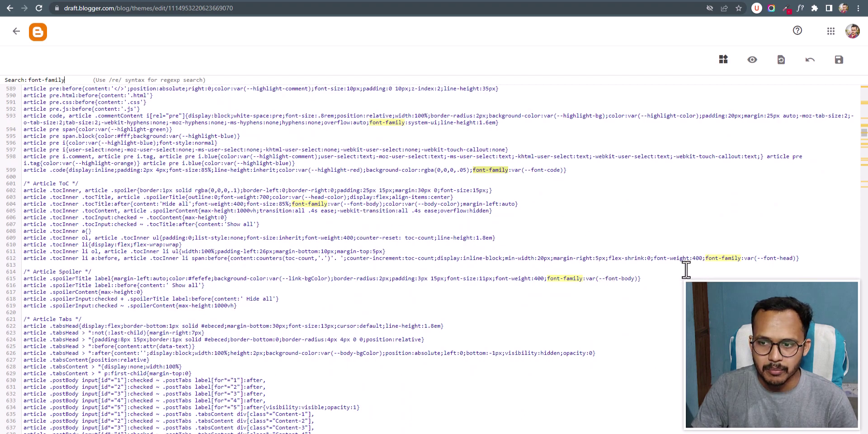
scroll(683, 266, down, 2)
scroll(523, 246, down, 5)
scroll(444, 224, up, 5)
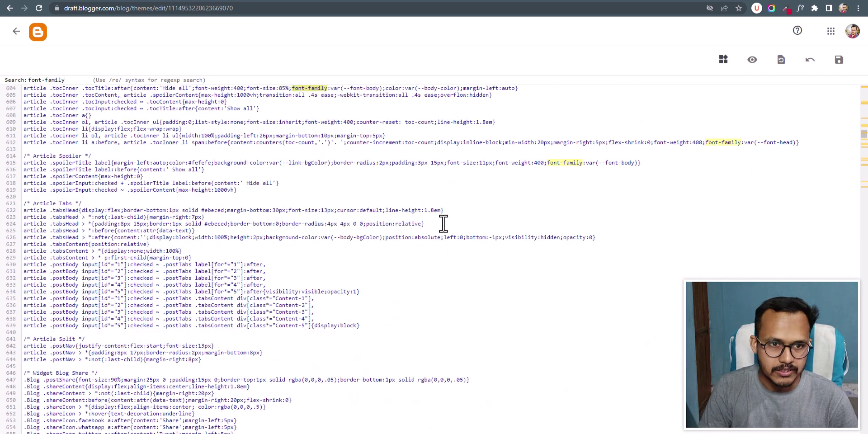
scroll(443, 223, down, 20)
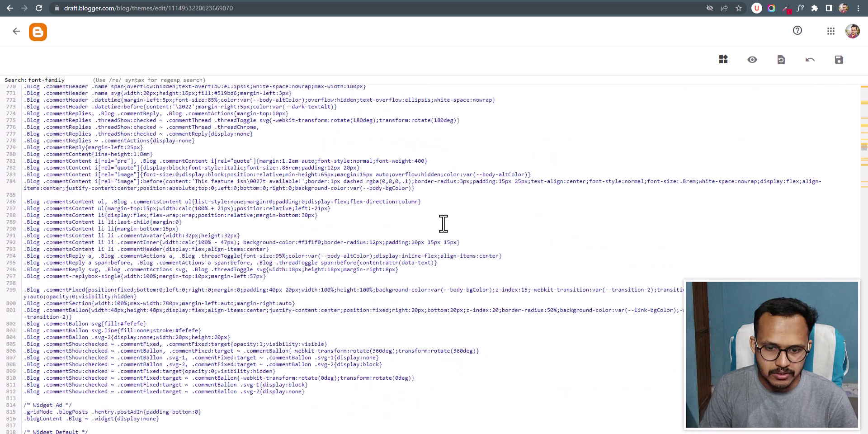
scroll(443, 223, down, 2)
scroll(443, 224, down, 6)
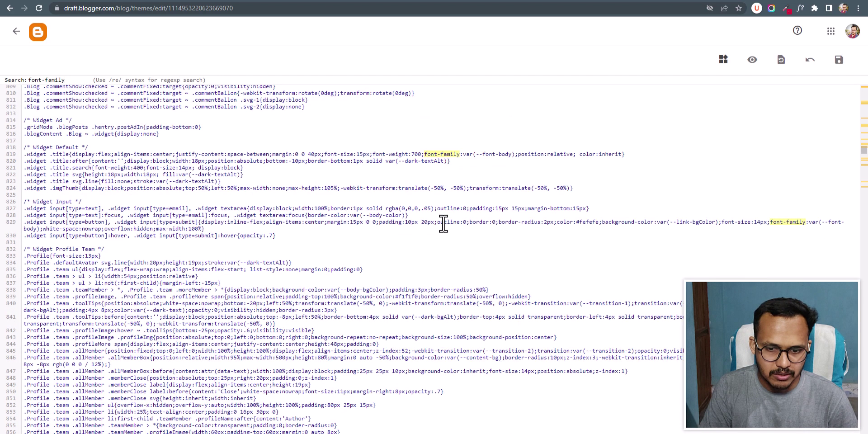
scroll(443, 223, down, 20)
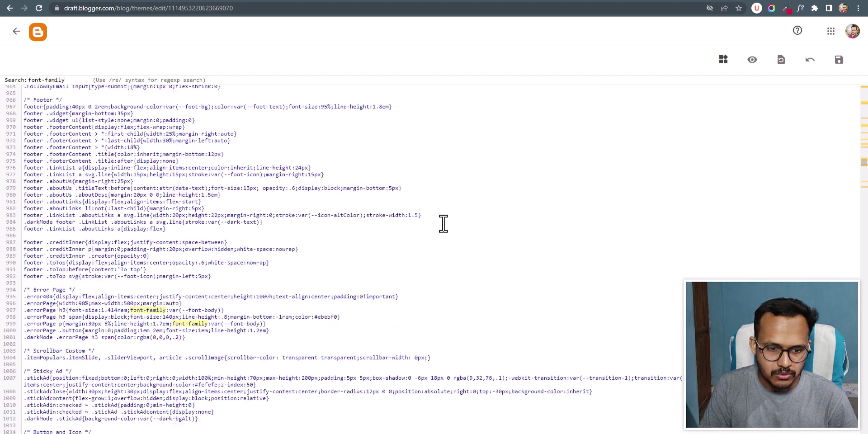
scroll(443, 223, down, 20)
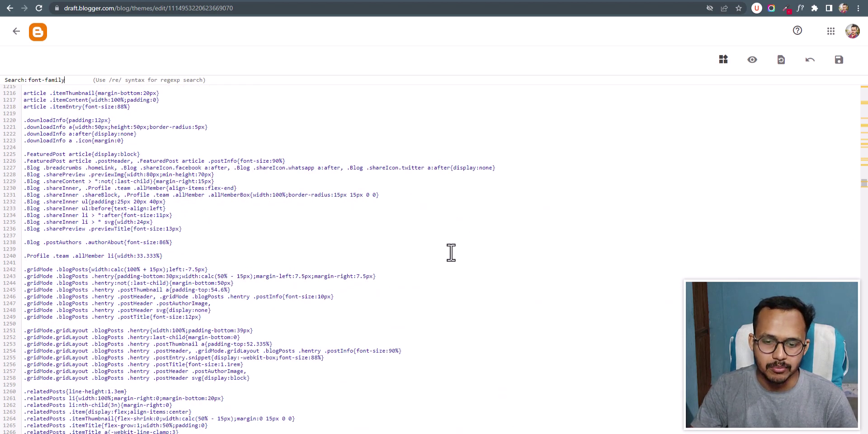
scroll(447, 258, down, 5)
drag(432, 259, 483, 258)
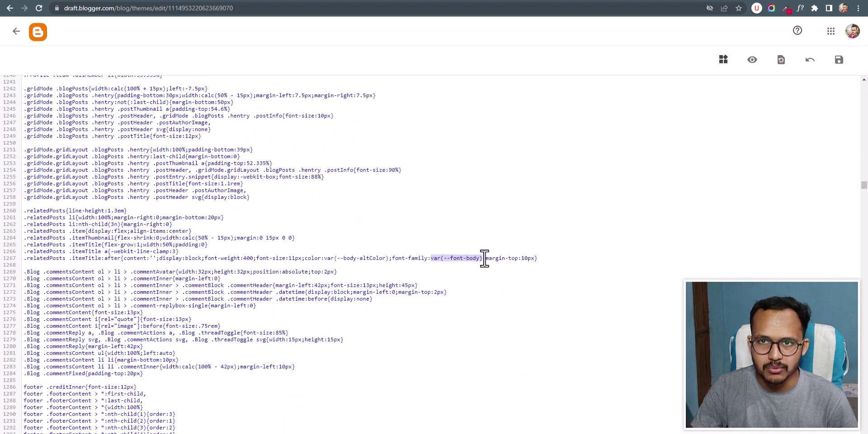
click(423, 275)
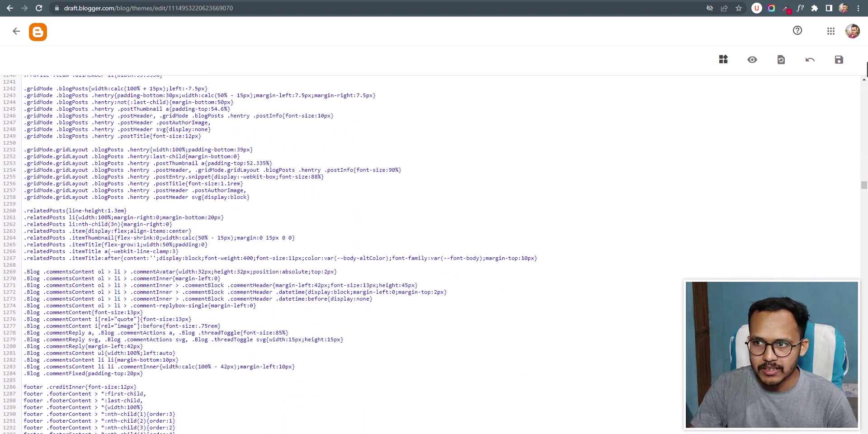
click(839, 59)
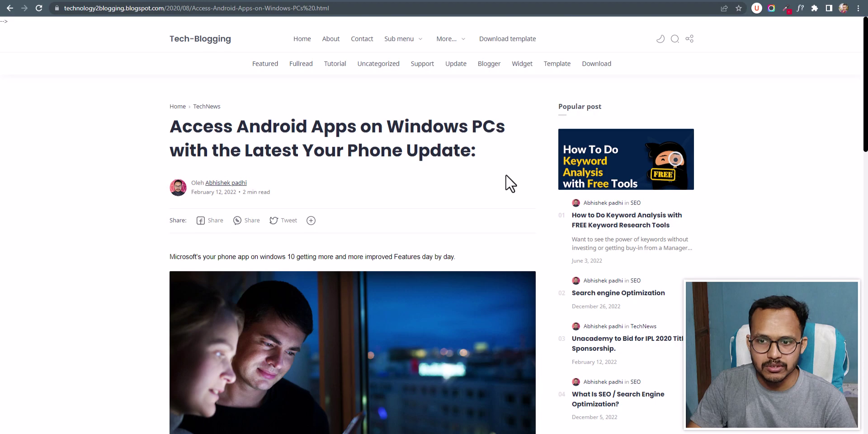
- Open the 'How to Do Keyword Analysis' post on the Tech-Blogging blog
scroll(732, 262, down, 4)
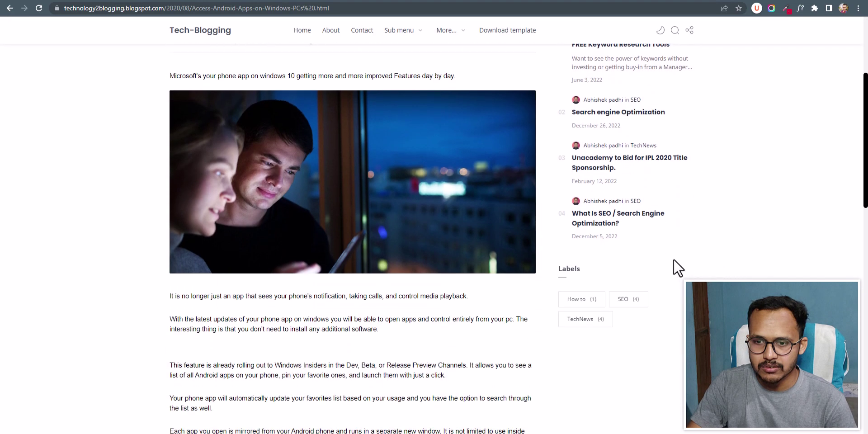
scroll(662, 251, up, 2)
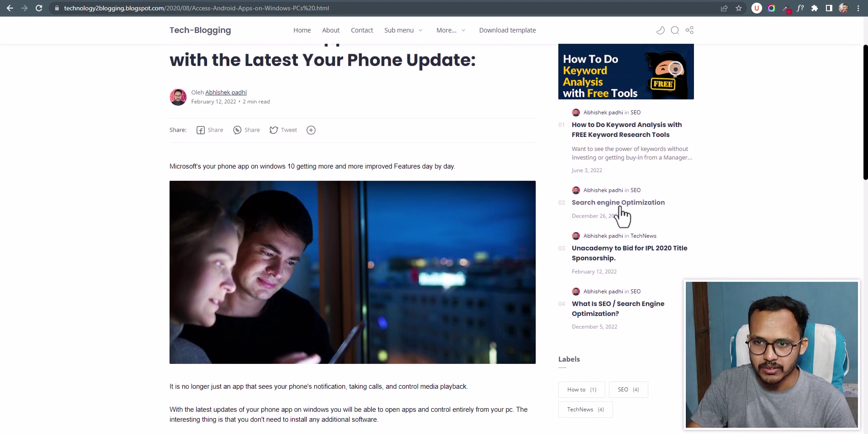
click(619, 136)
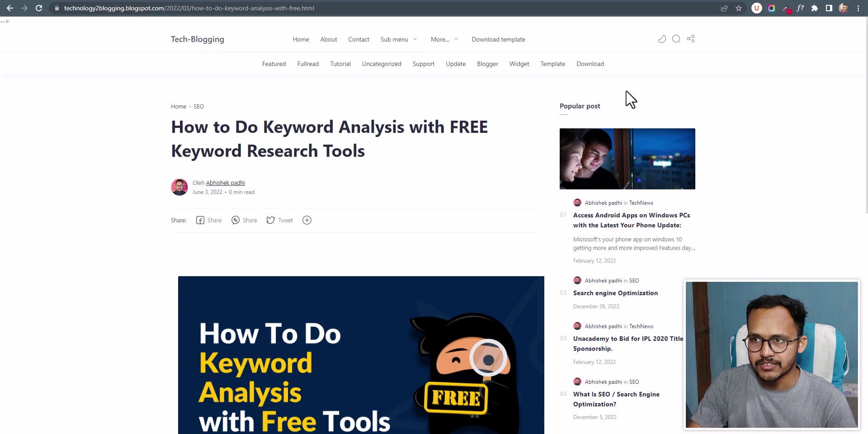
- Confirm with WhatFont that the post renders in system-ui, then turn WhatFont off and reload
click(799, 10)
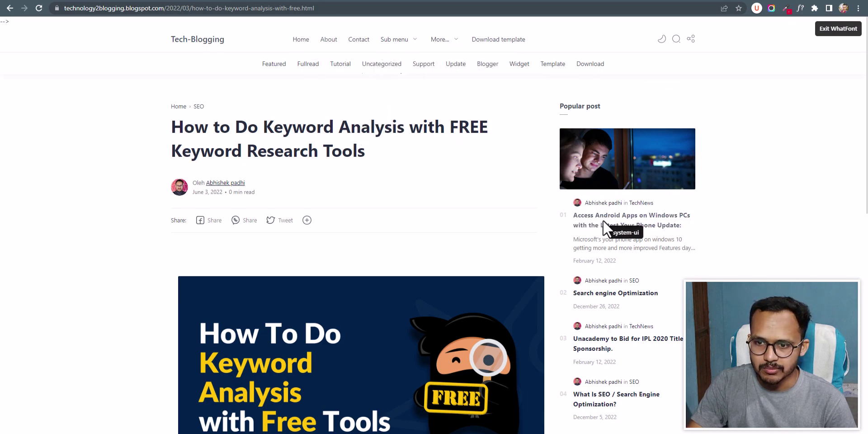
scroll(306, 275, down, 7)
scroll(306, 275, down, 1)
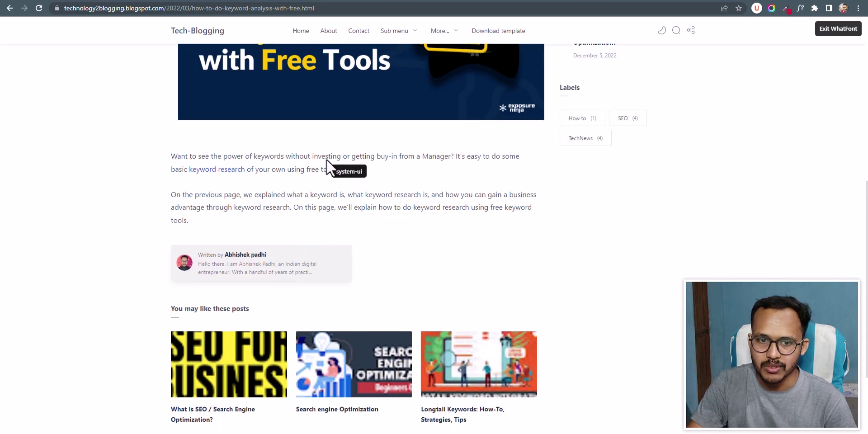
scroll(278, 332, down, 4)
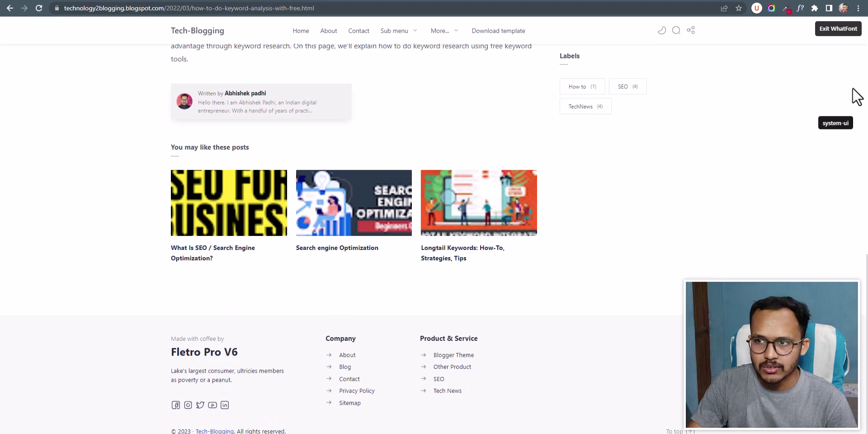
click(824, 28)
key(F5)
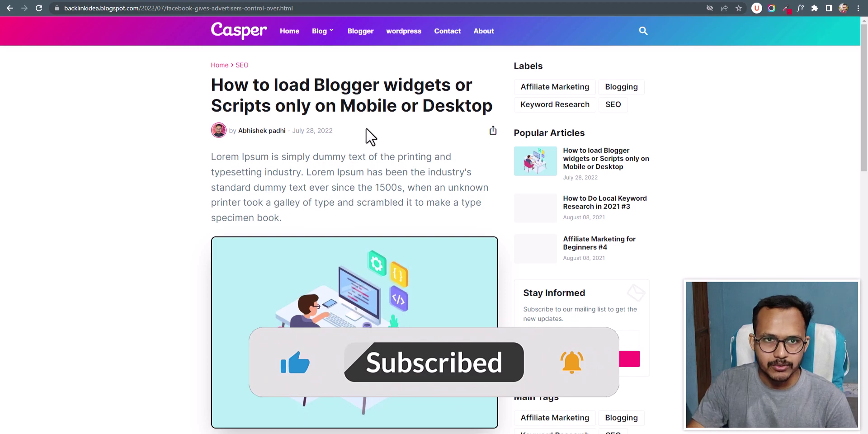
- Open the Backlink idea blog's Casper theme customiser and expand its Advanced settings
click(275, 1)
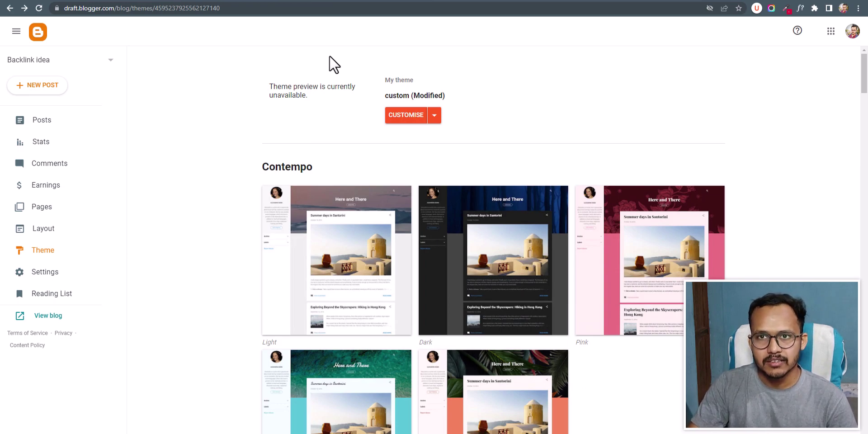
click(409, 117)
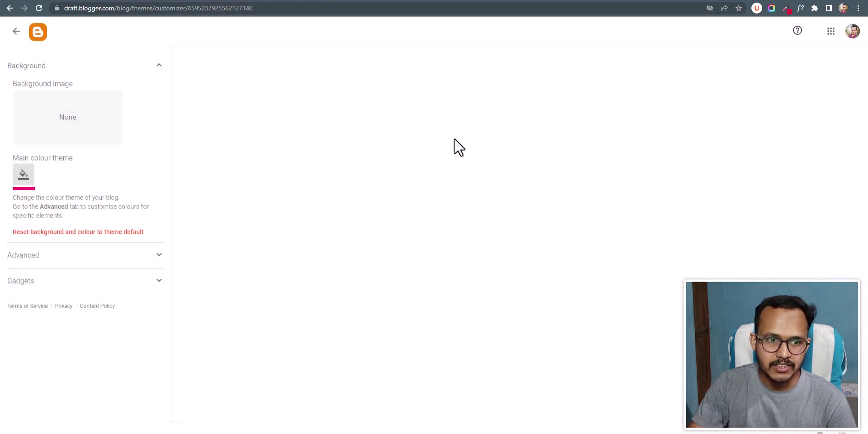
click(112, 254)
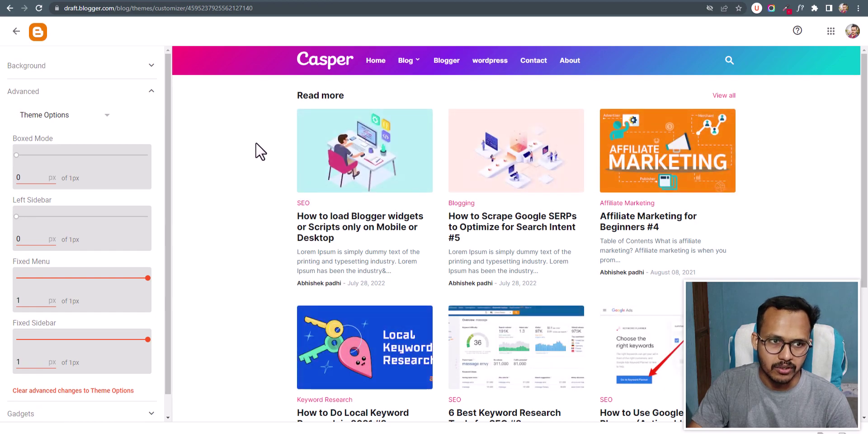
- Choose the Fonts settings group and set the Main Font to Lato
click(98, 116)
click(62, 156)
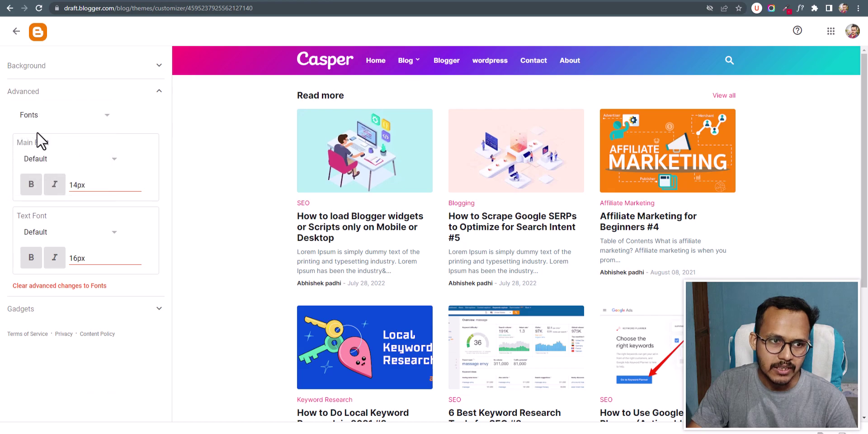
click(62, 162)
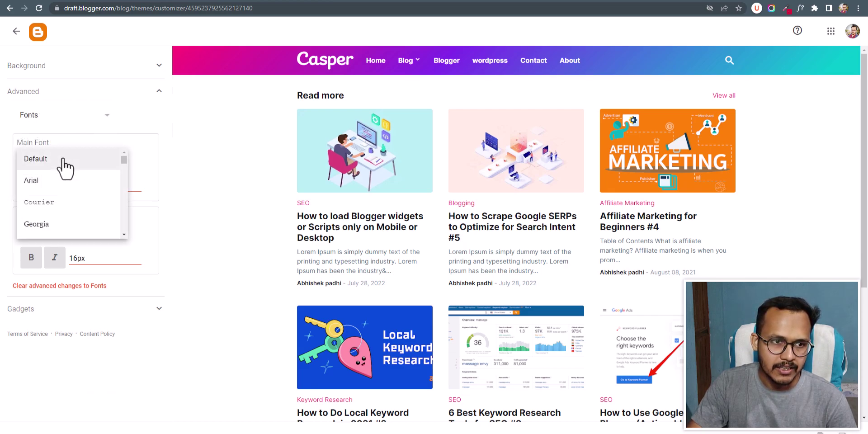
drag(125, 160, 121, 213)
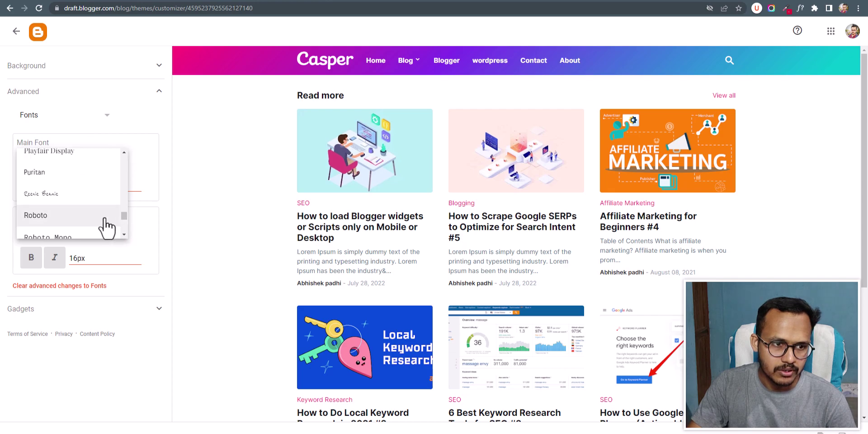
scroll(68, 206, up, 4)
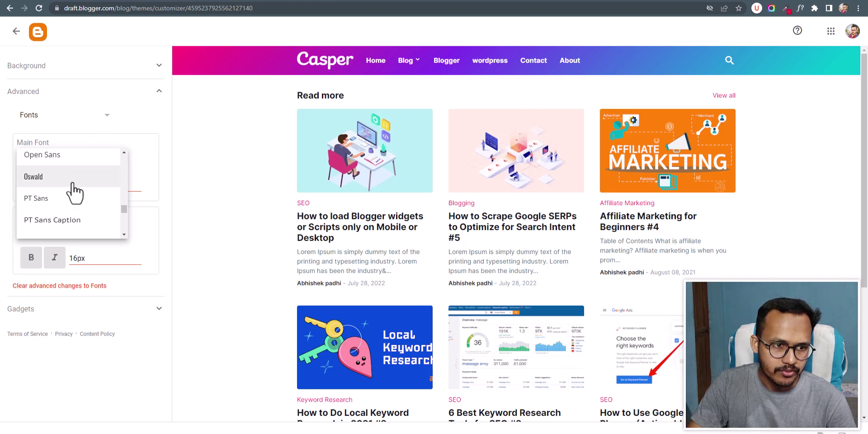
scroll(67, 201, up, 2)
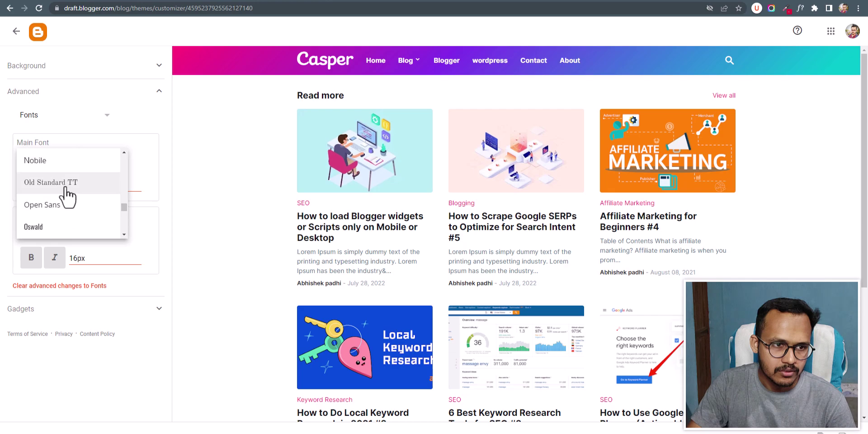
scroll(66, 199, up, 5)
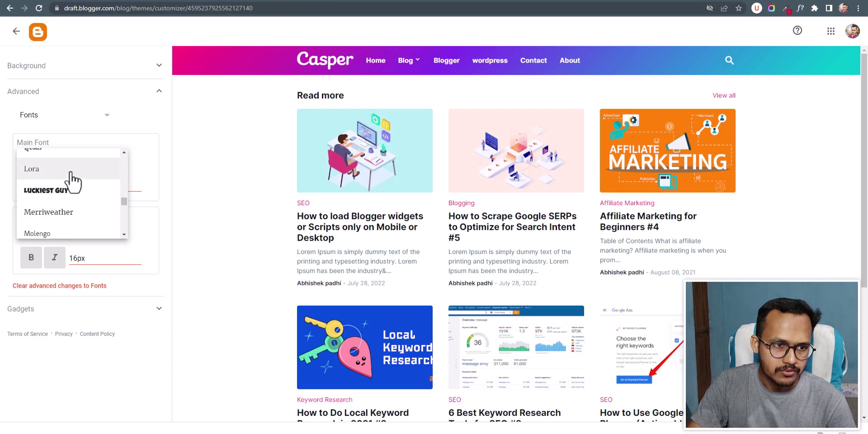
click(54, 215)
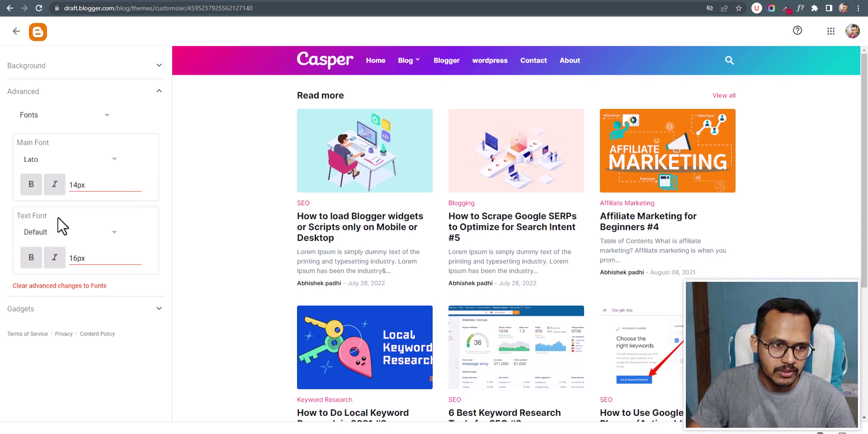
- Set the Text Font to Lato as well
click(88, 240)
scroll(68, 273, down, 4)
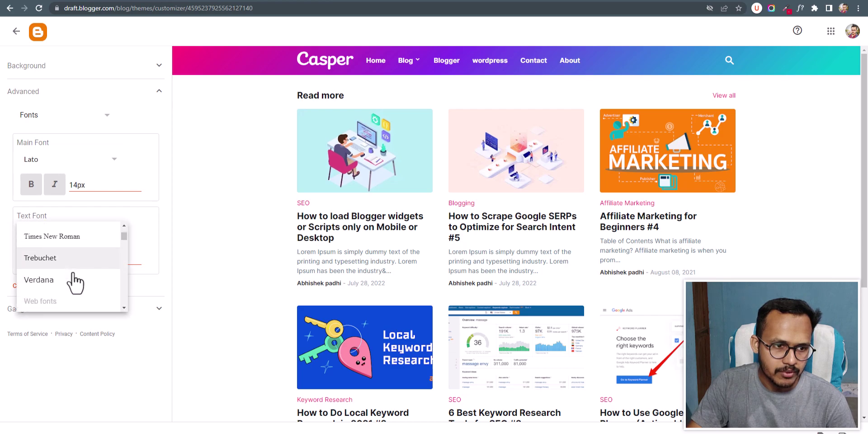
scroll(73, 272, down, 8)
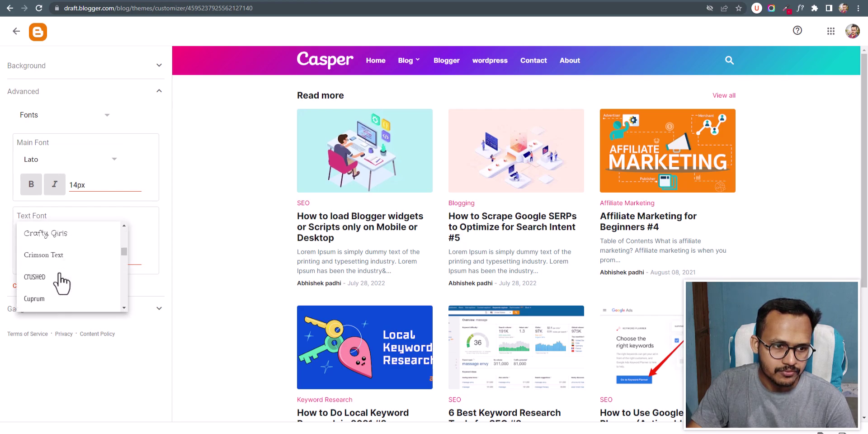
scroll(61, 280, down, 6)
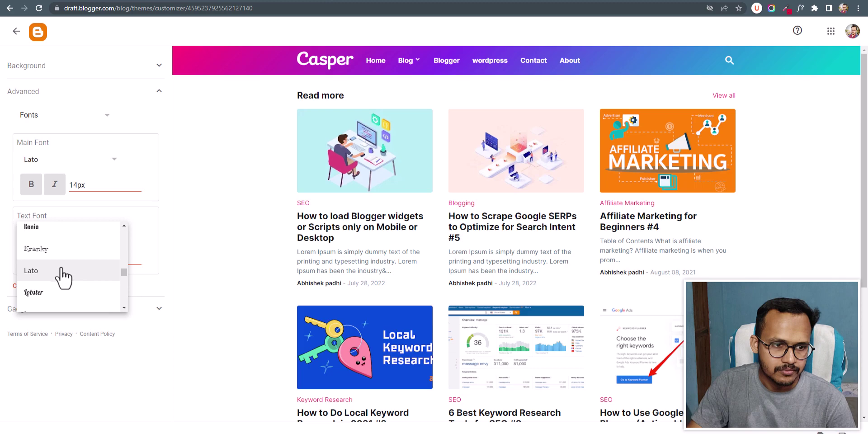
click(63, 273)
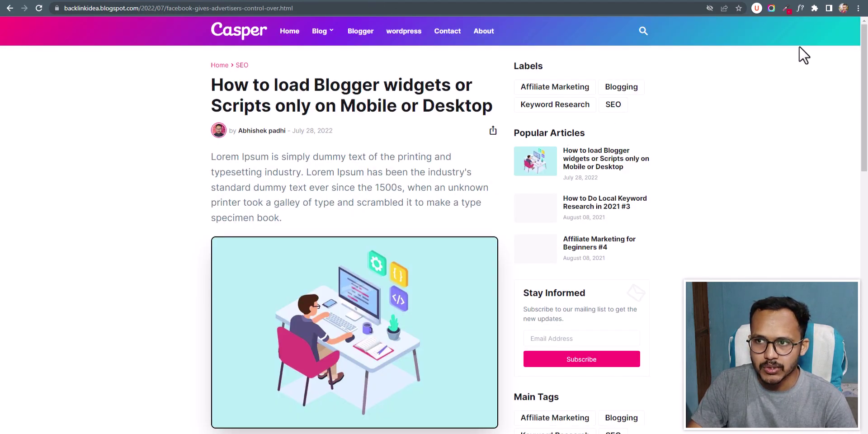
- Reload the widgets article and confirm with WhatFont that its title and text now use Lato
click(800, 8)
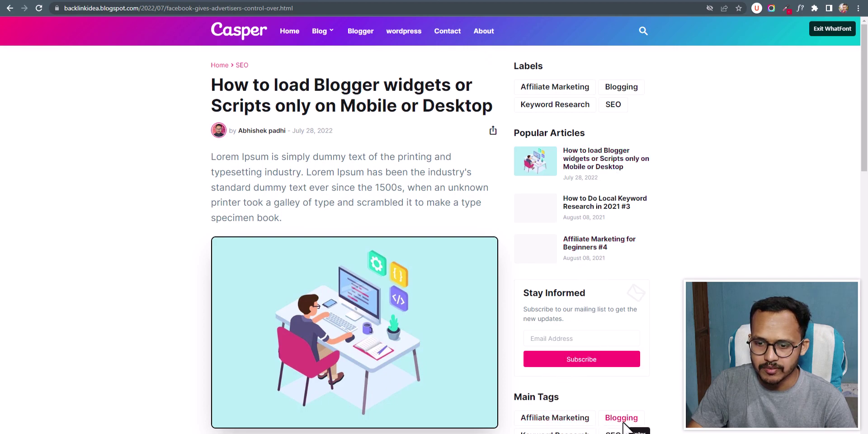
click(837, 29)
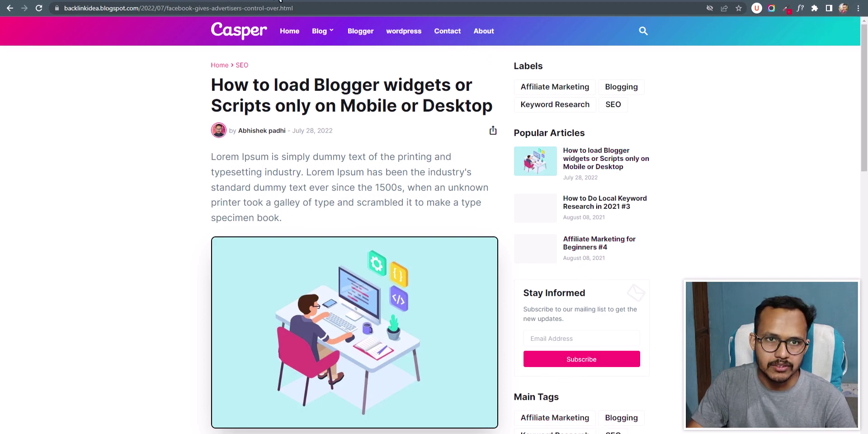
click(279, 1)
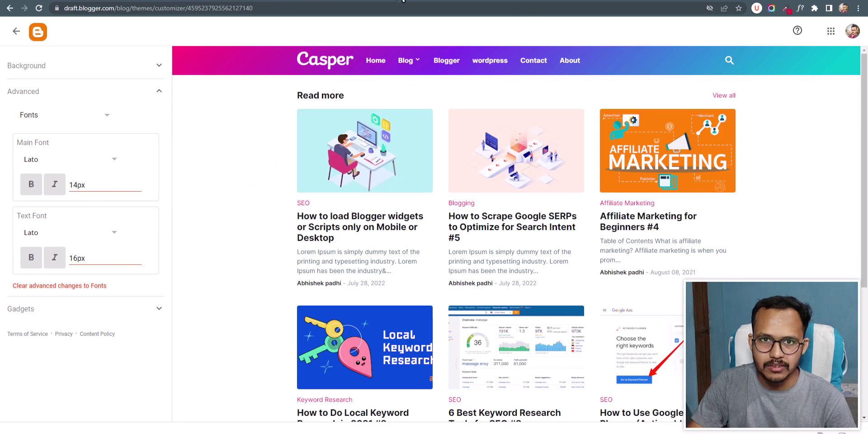
click(401, 1)
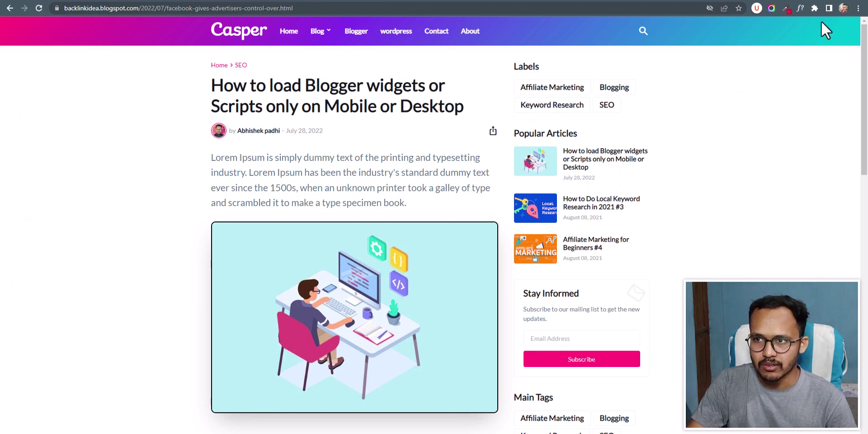
click(801, 9)
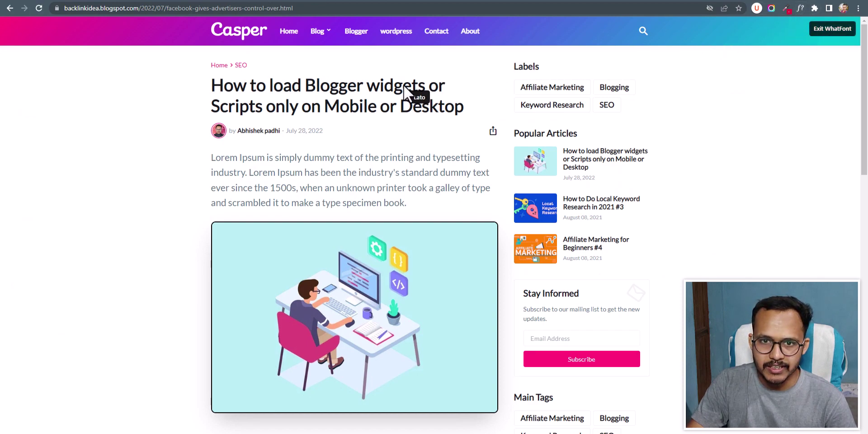